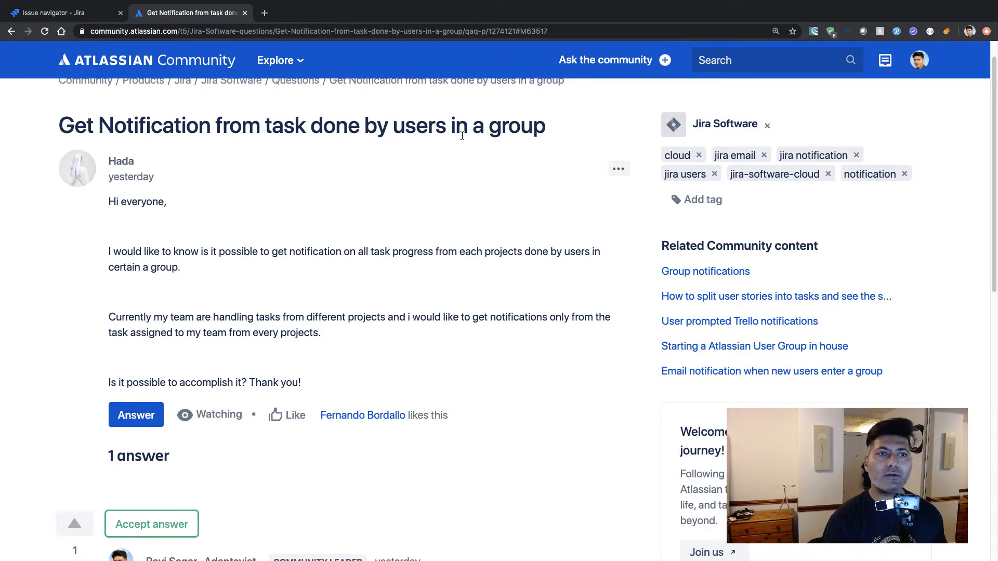
- Switch to the Jira issue search and examine the JQL query using membersOf("site-admins") and its matching issues
key(ctrl+shift+Tab)
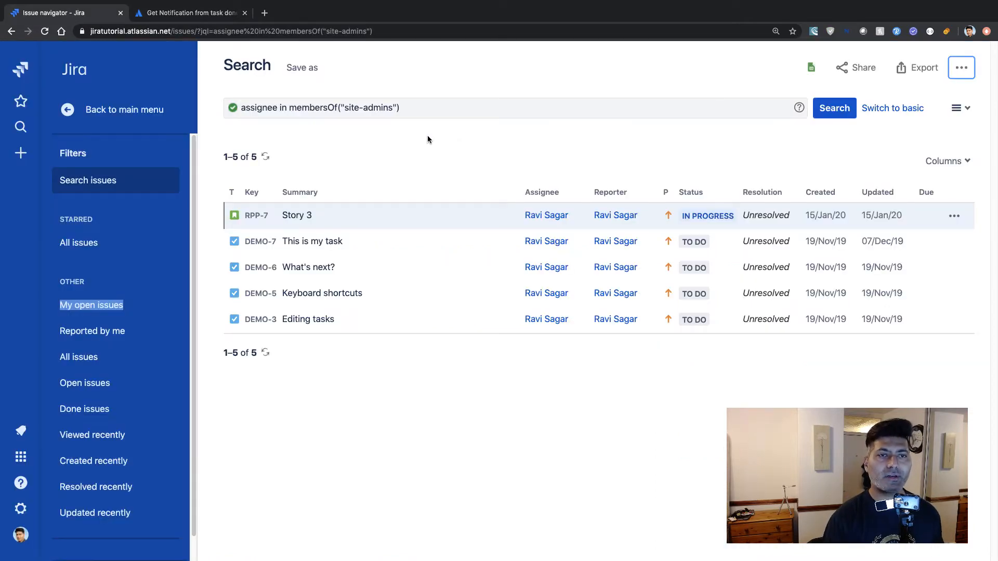
key(super+equal)
key(super+equal)
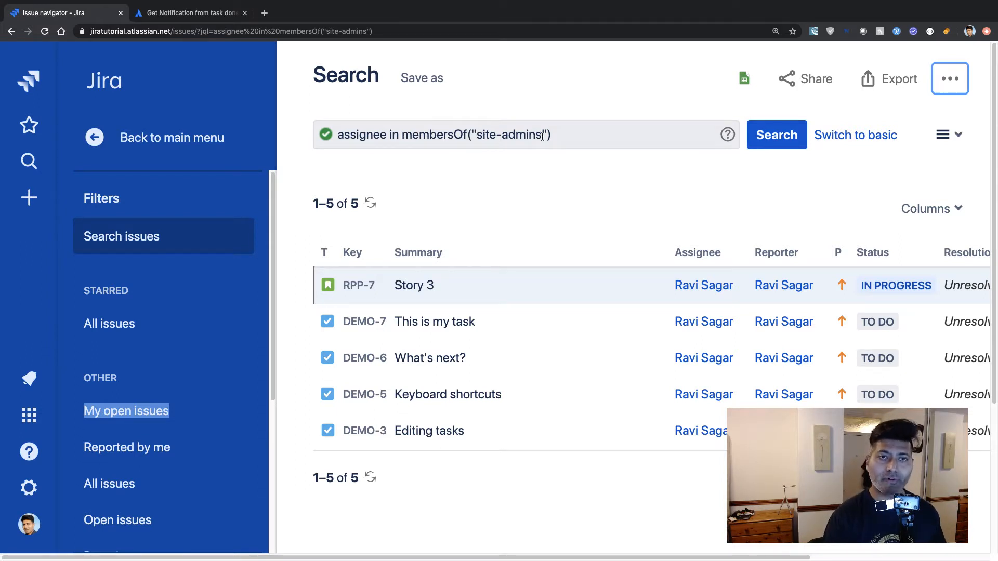
drag(554, 136, 403, 134)
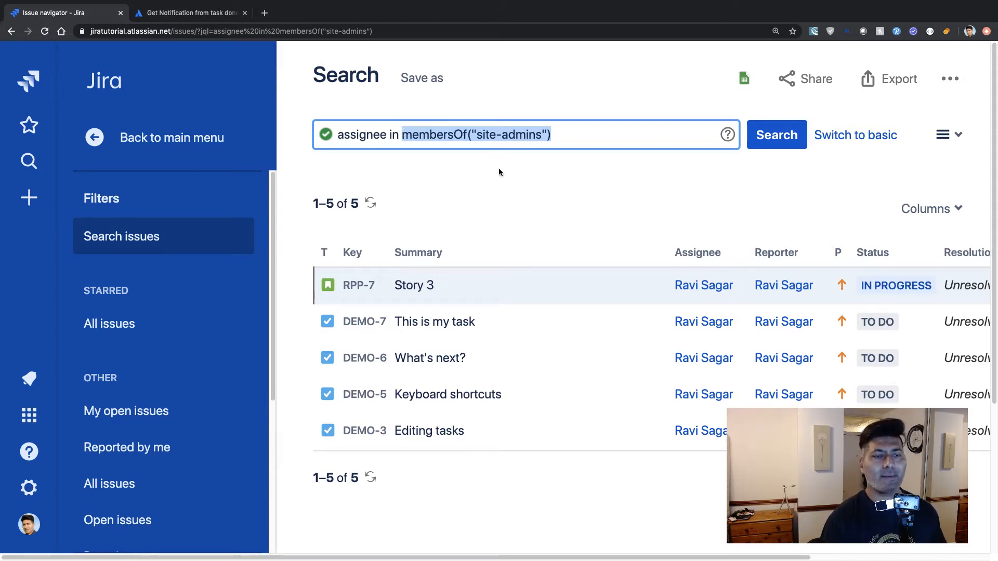
key(ctrl+minus)
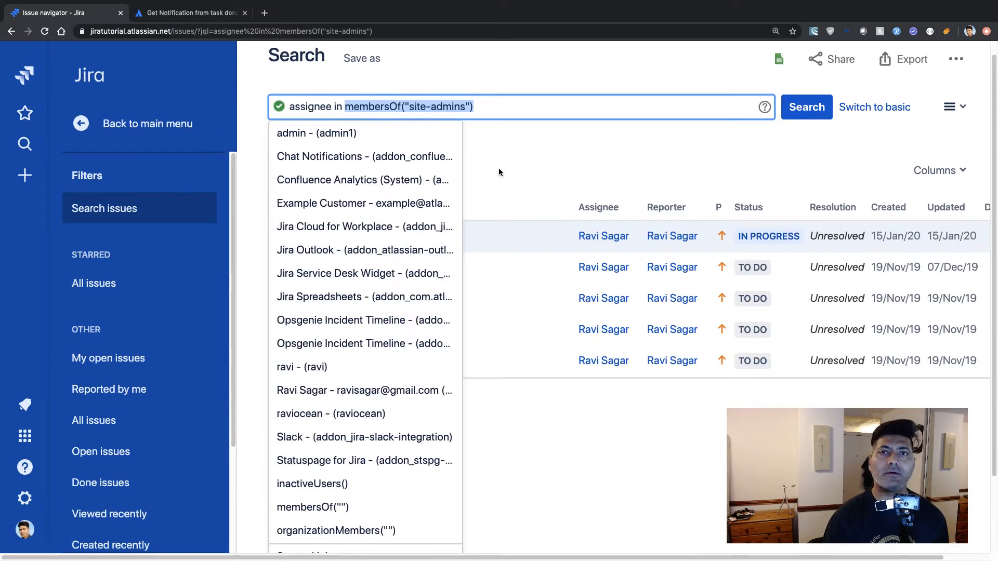
click(498, 168)
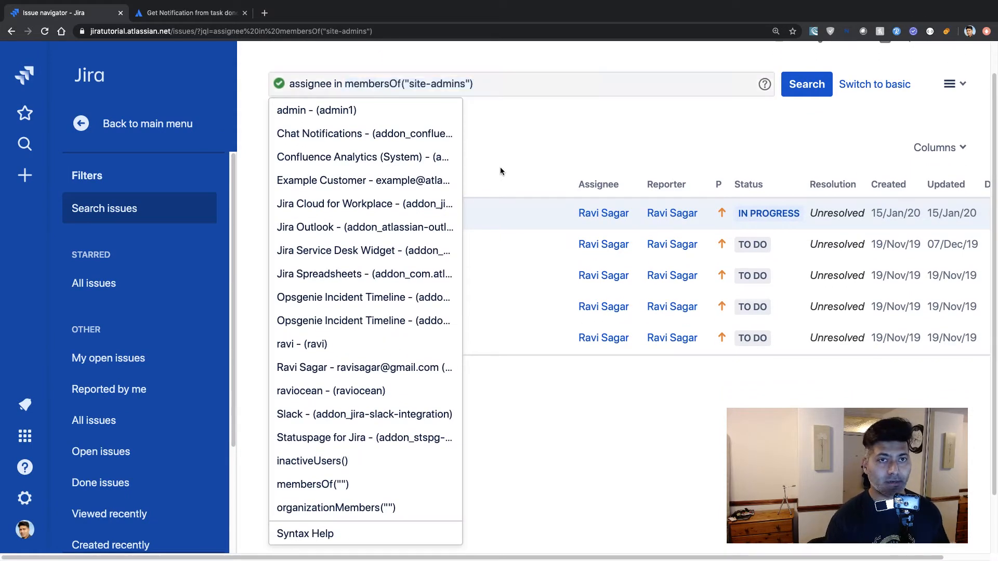
double_click(347, 84)
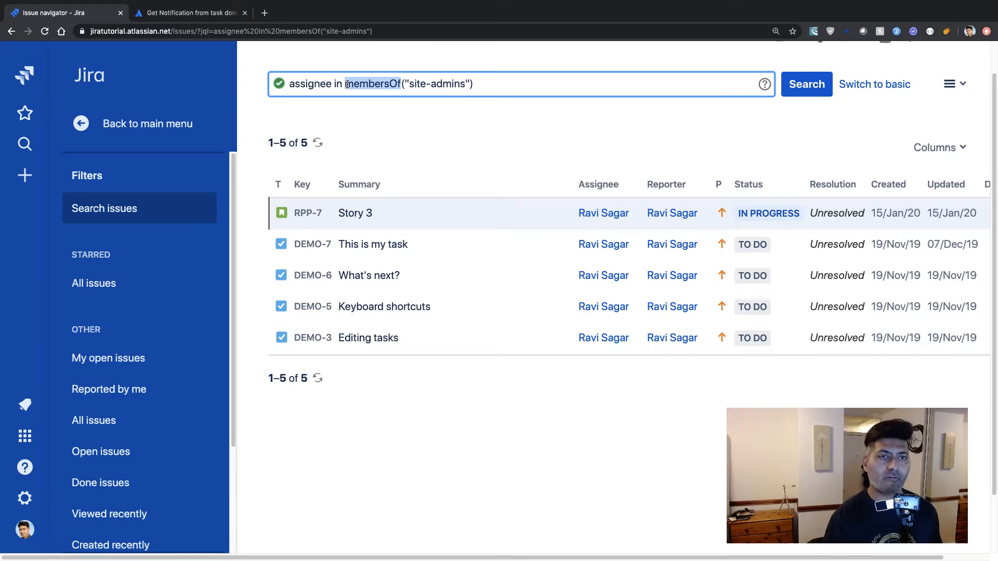
click(533, 120)
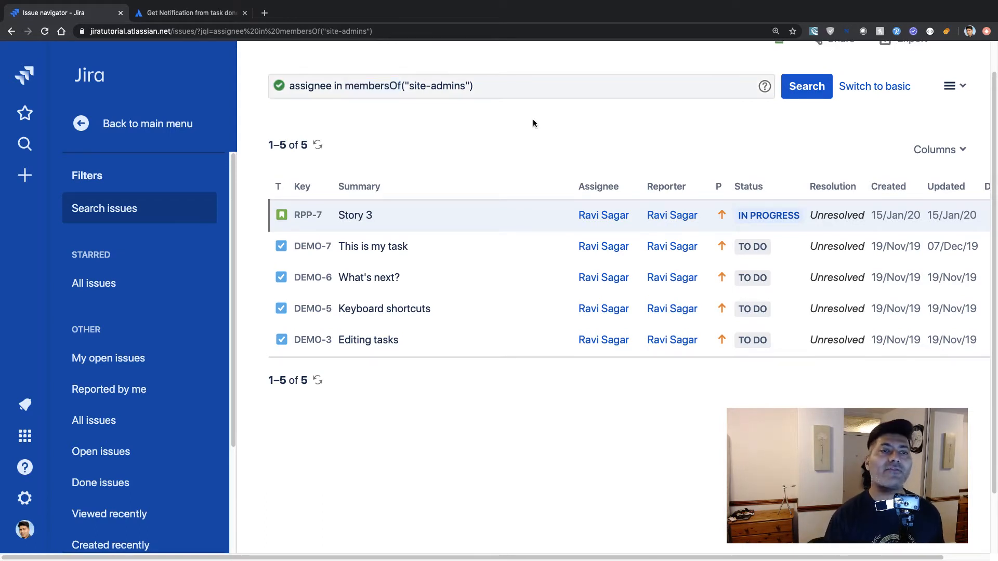
scroll(532, 121, up, 2)
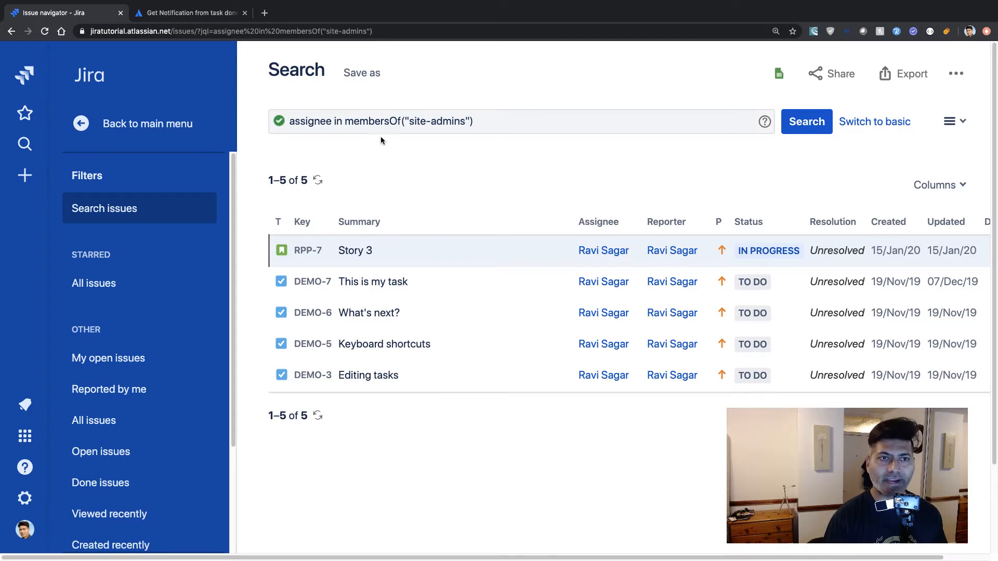
- Save the current issue search as a filter named "Site admin issues"
click(352, 83)
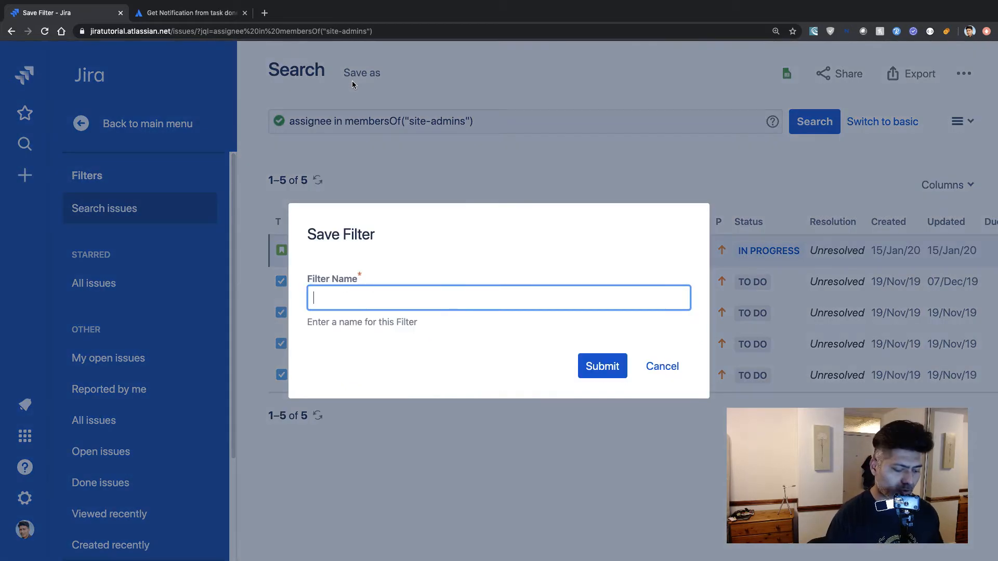
text(Site ad)
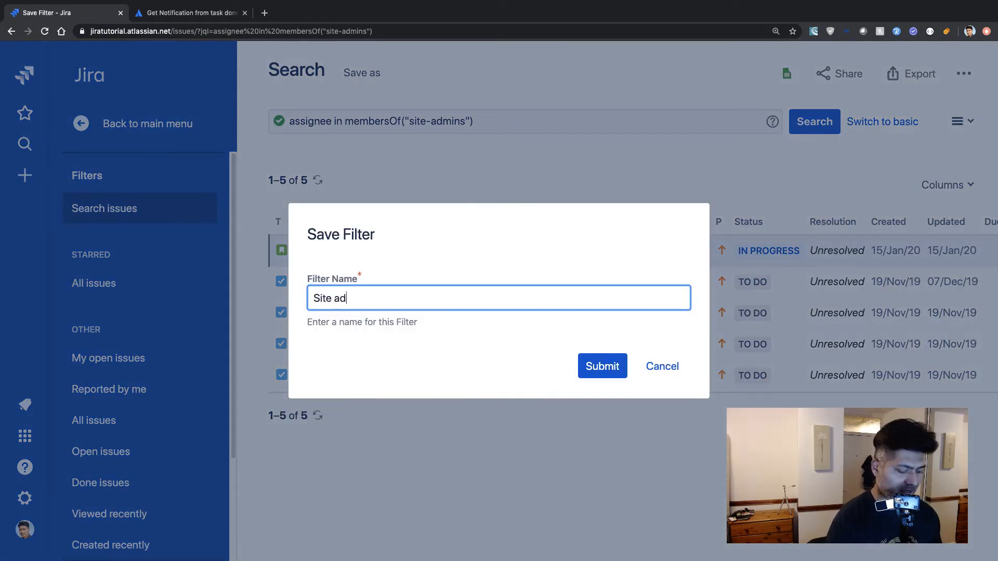
text(min issues)
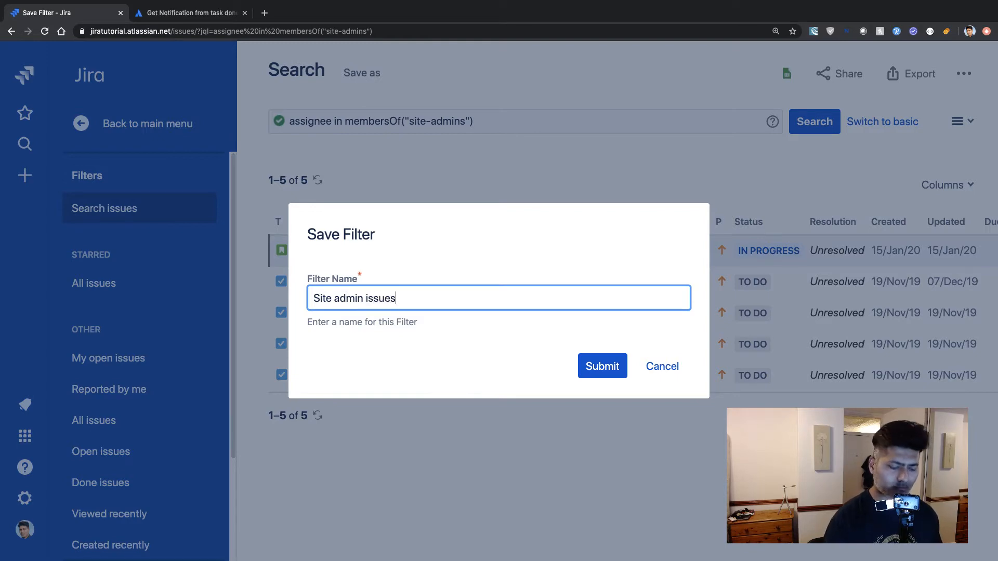
key(Return)
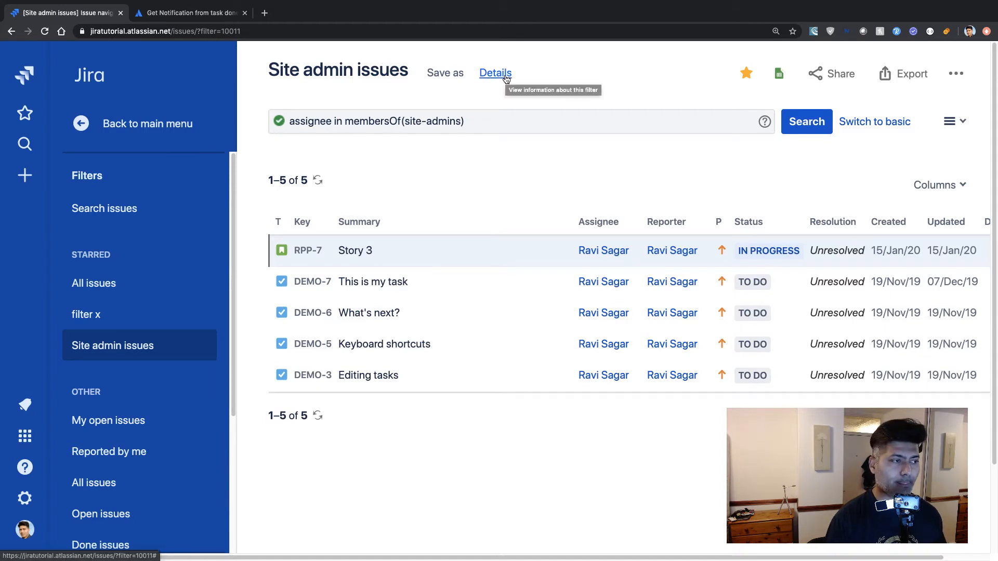
- Start a new subscription for the saved filter, review the recipient groups and keep Personal Subscription
click(507, 77)
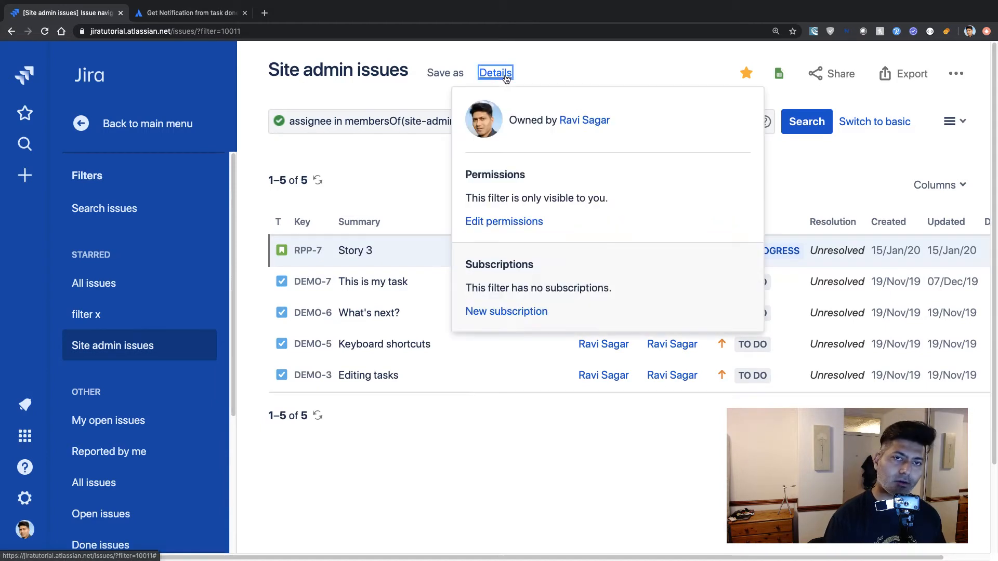
click(492, 311)
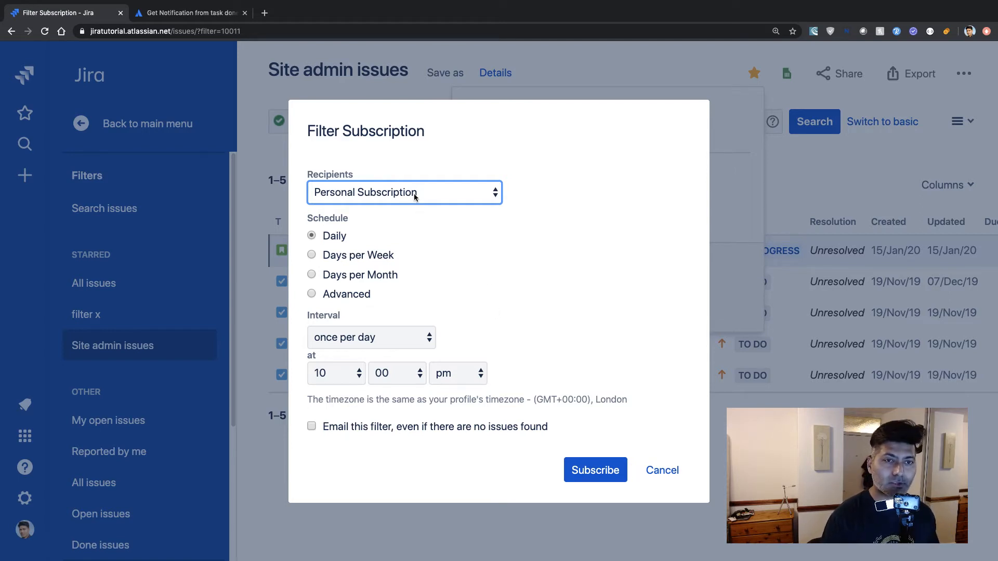
click(401, 195)
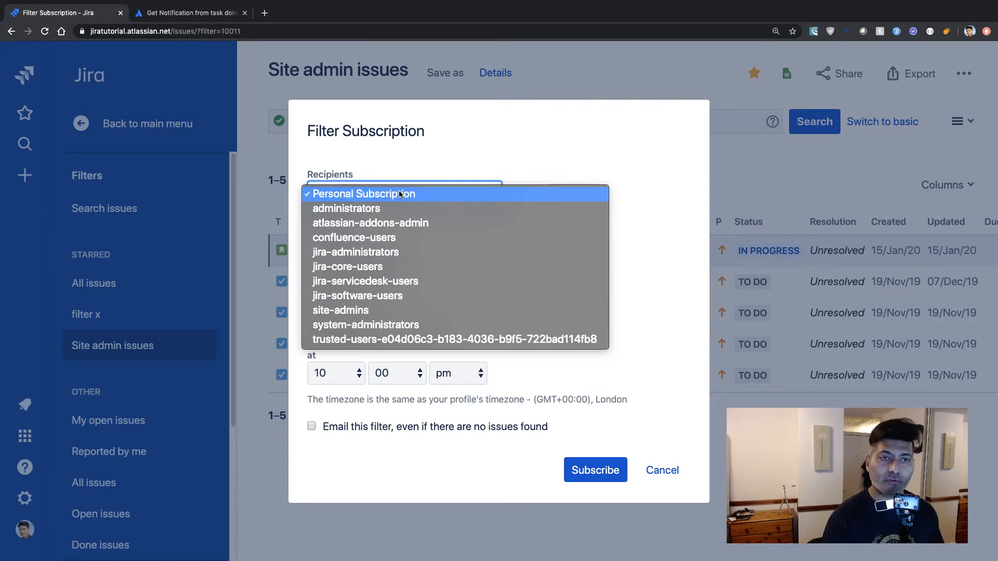
click(470, 167)
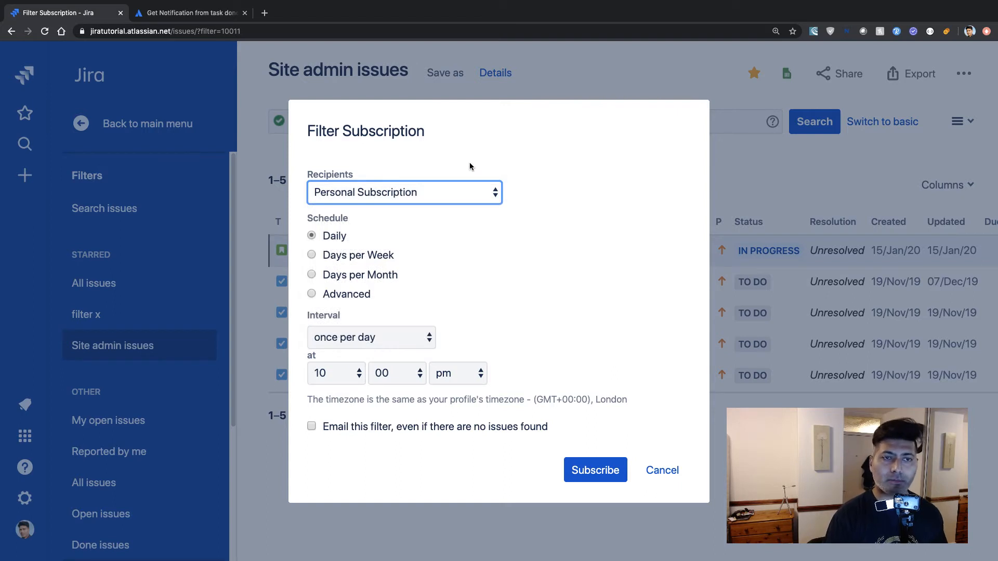
- Compare the monthly and weekly schedules, set the subscription to Daily at 10:00 am, and subscribe
click(311, 277)
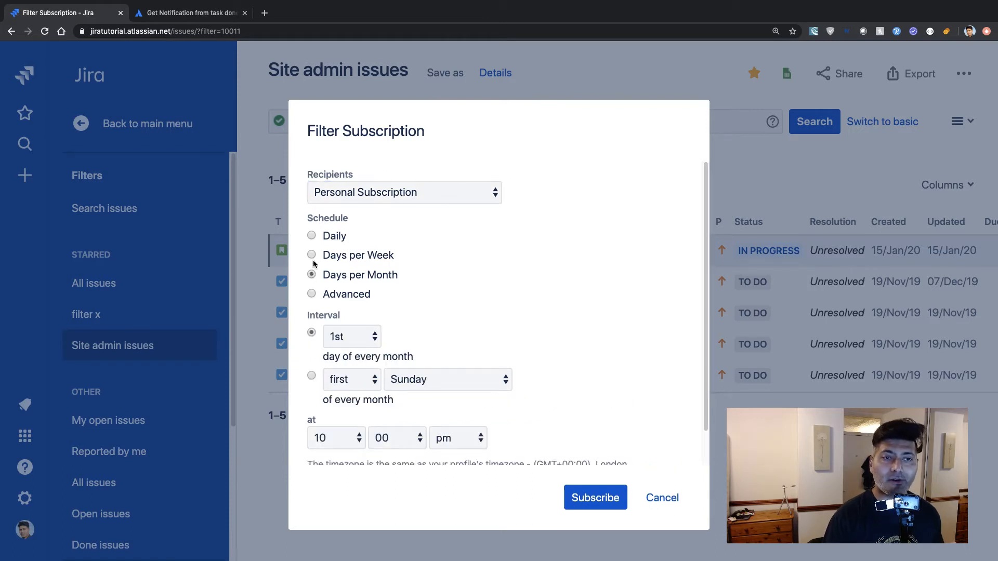
click(314, 258)
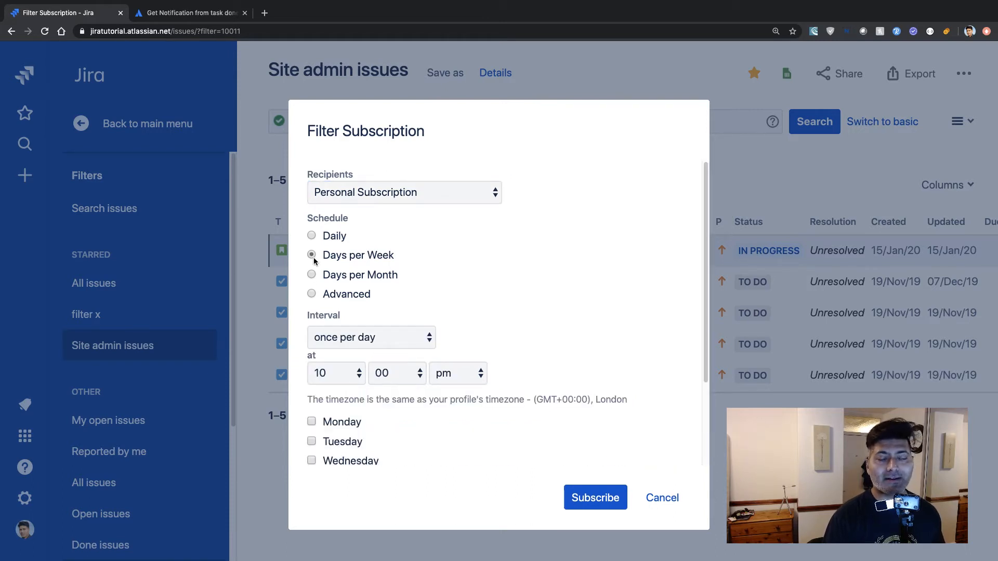
click(312, 237)
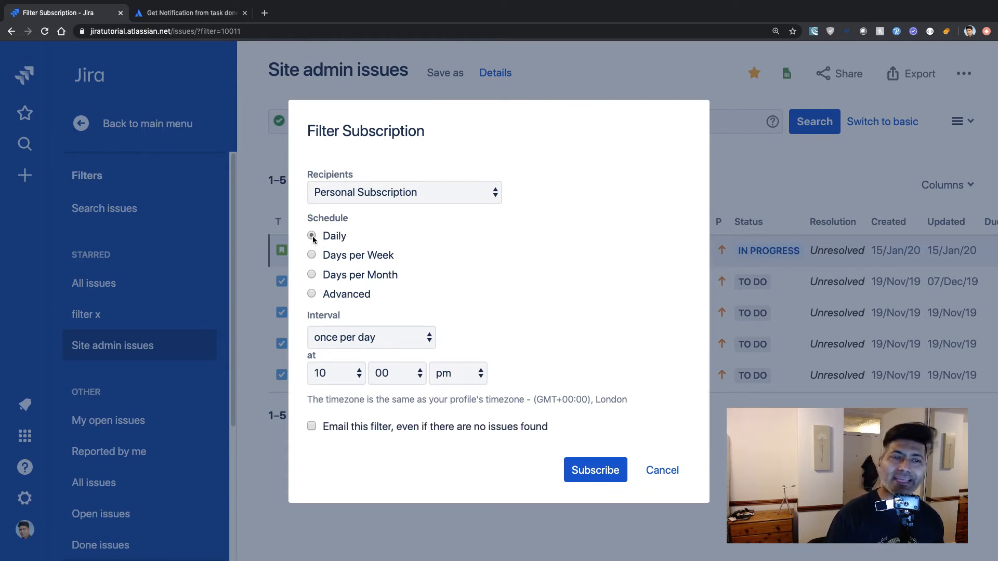
click(466, 378)
click(460, 365)
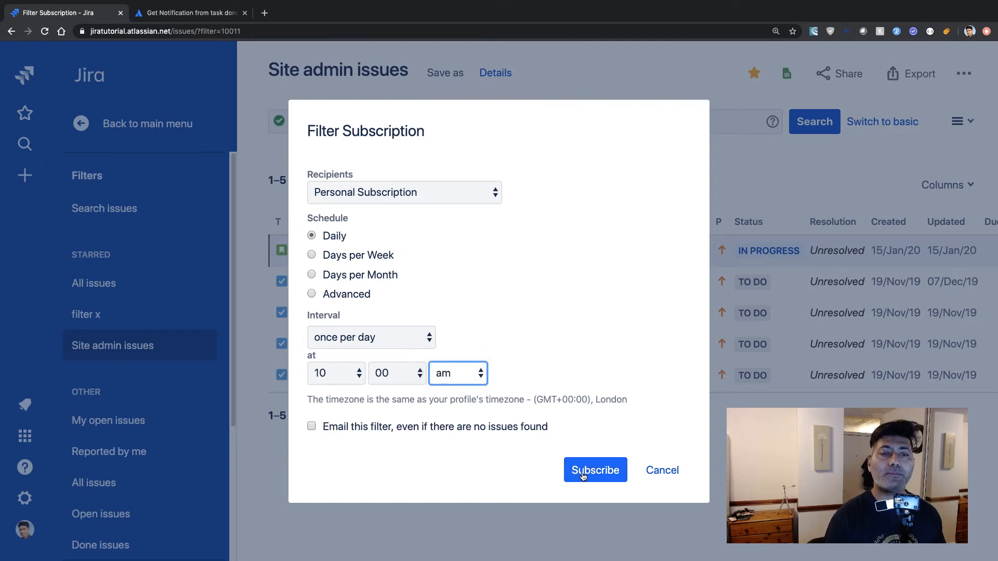
click(583, 476)
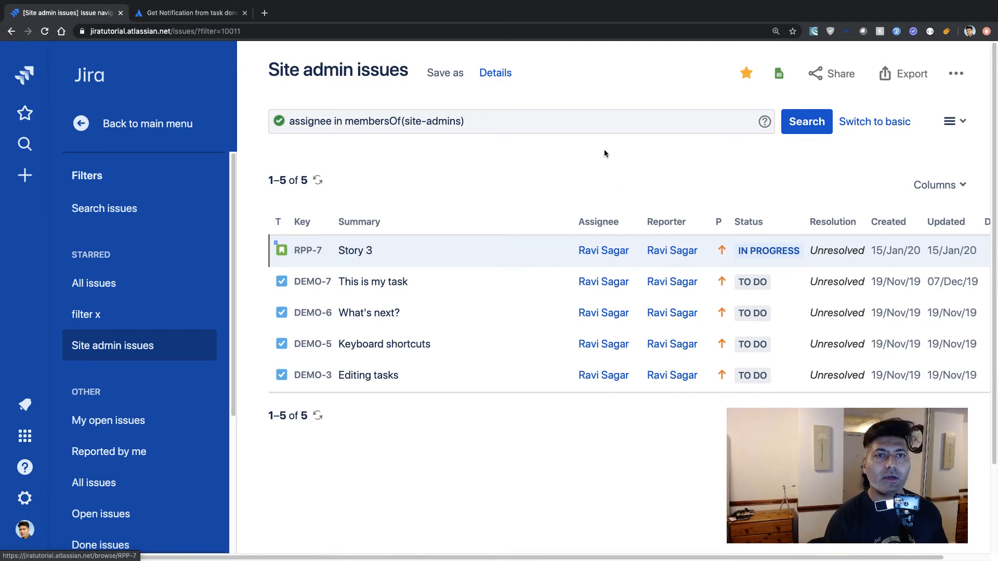
- Start another subscription for the Site admin issues filter with the site-admins group as recipients
click(495, 72)
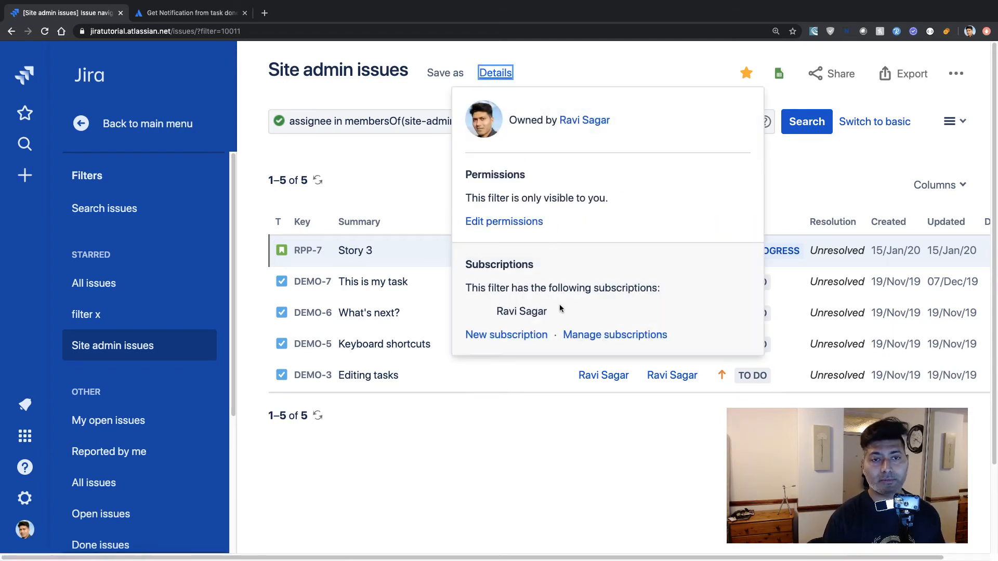
click(515, 337)
click(420, 199)
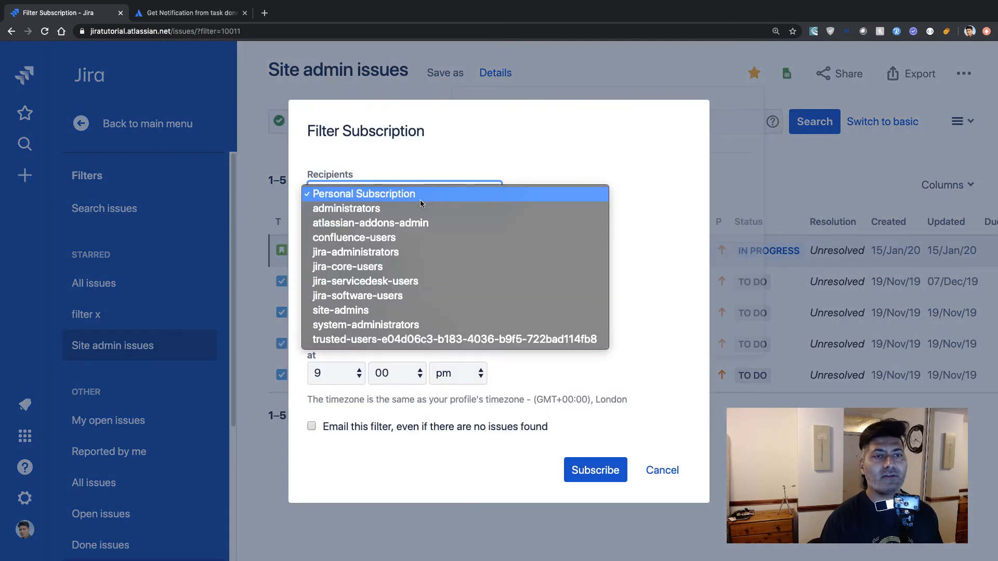
click(378, 311)
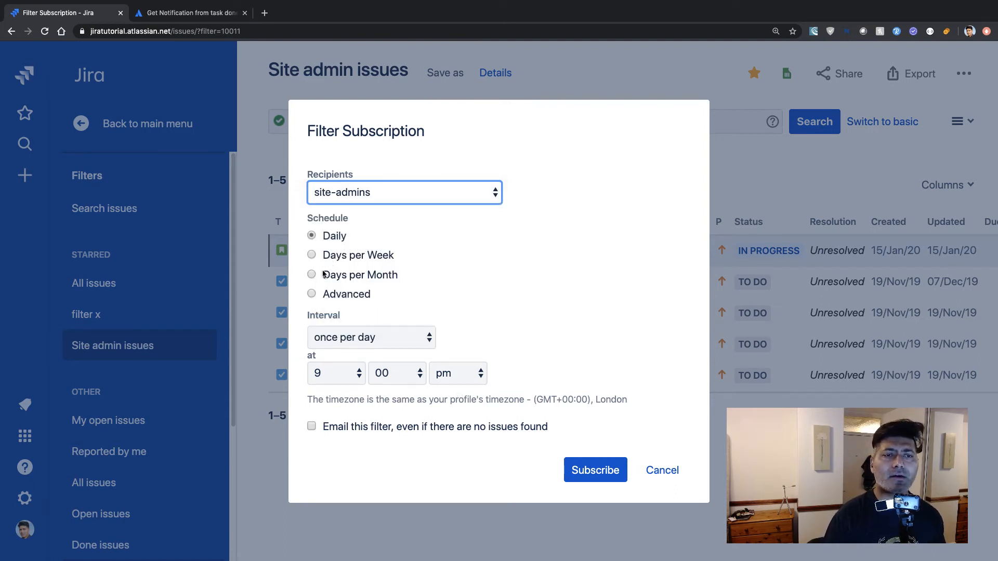
- Try the Advanced cron expression and Days per Month schedules for the site-admins subscription
click(315, 294)
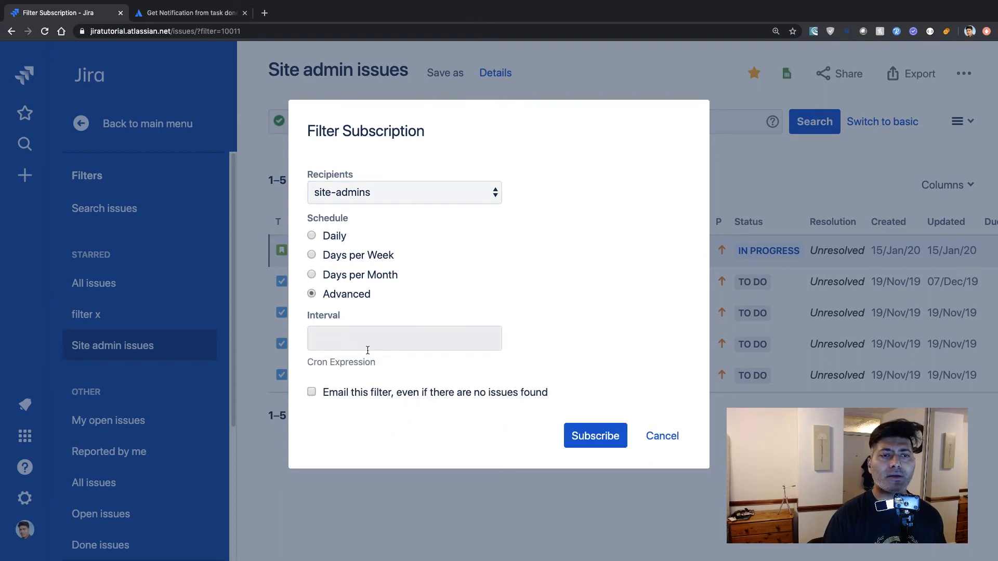
click(364, 342)
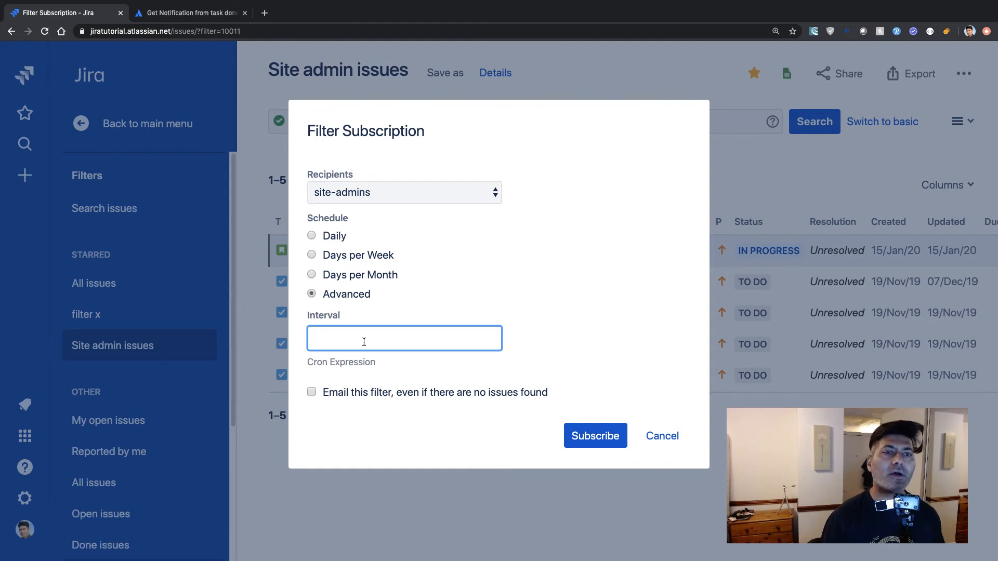
click(312, 277)
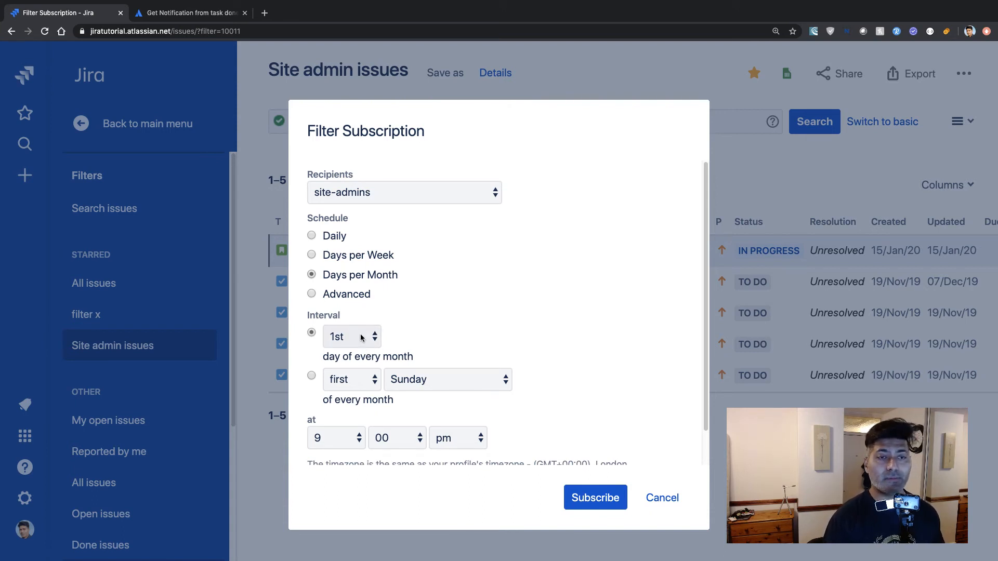
- Try a Days per Week schedule, once per day on Monday, Tuesday and Friday, and cancel the subscription
click(312, 256)
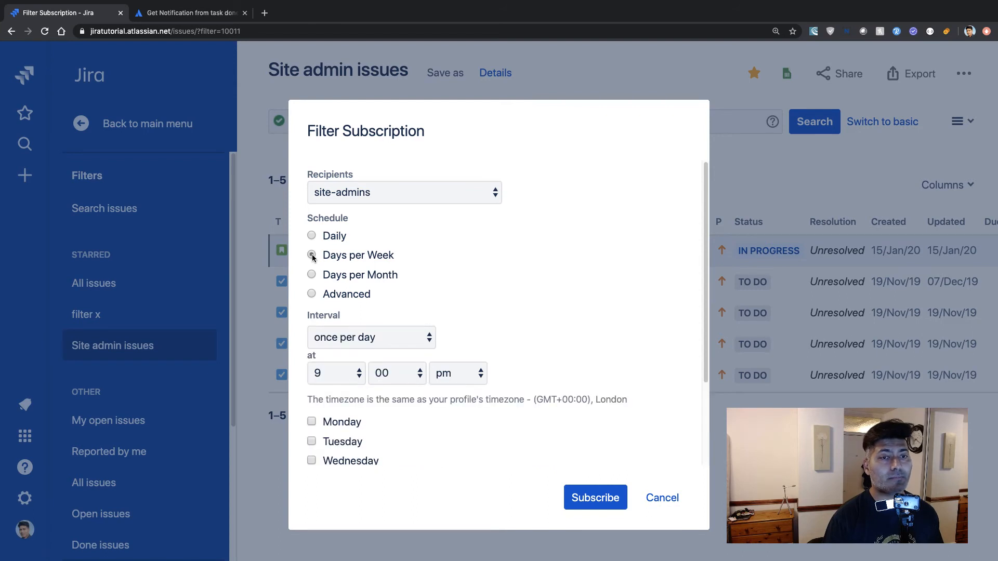
click(424, 344)
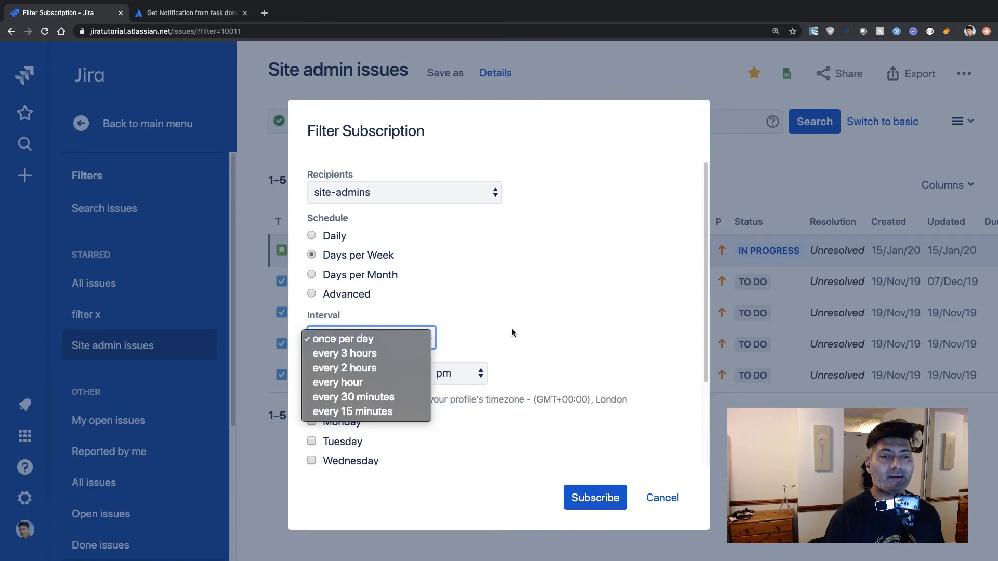
click(354, 339)
click(318, 422)
scroll(319, 424, down, 1)
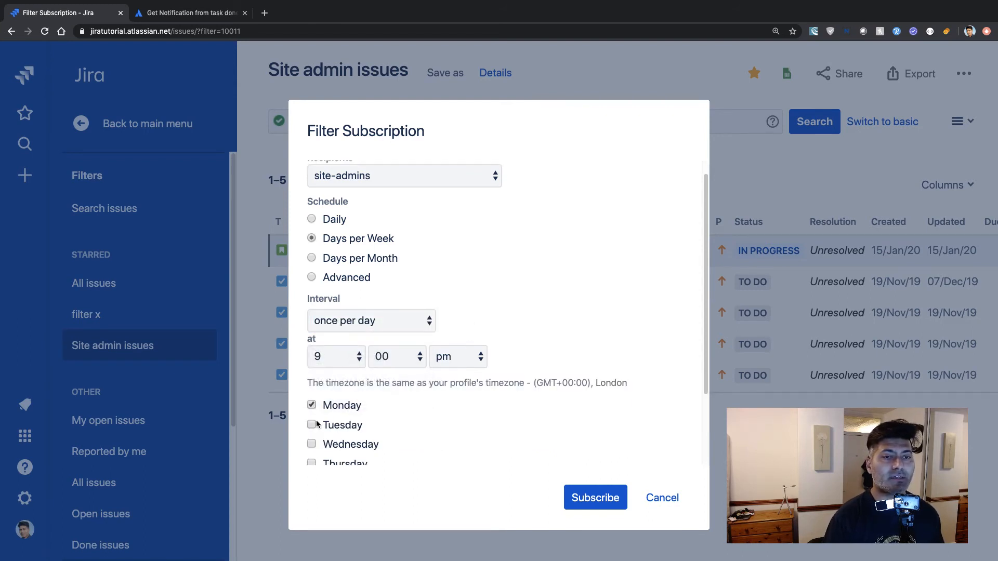
scroll(314, 426, down, 5)
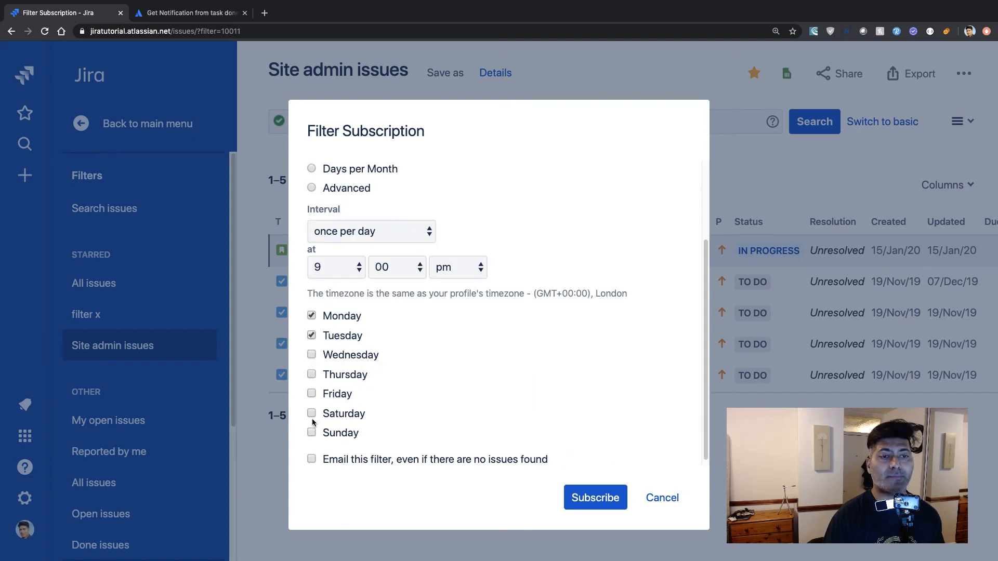
scroll(314, 395, down, 1)
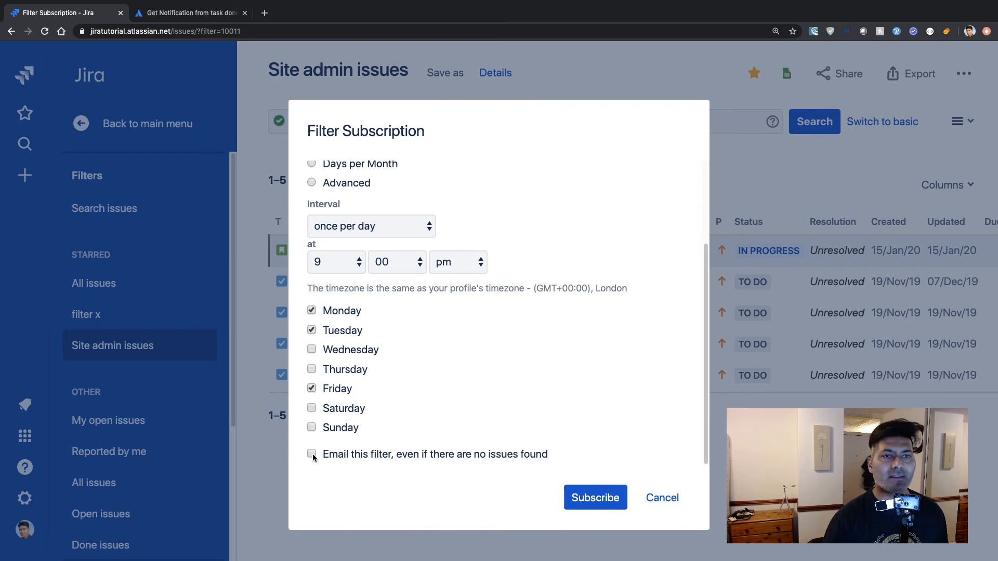
click(662, 498)
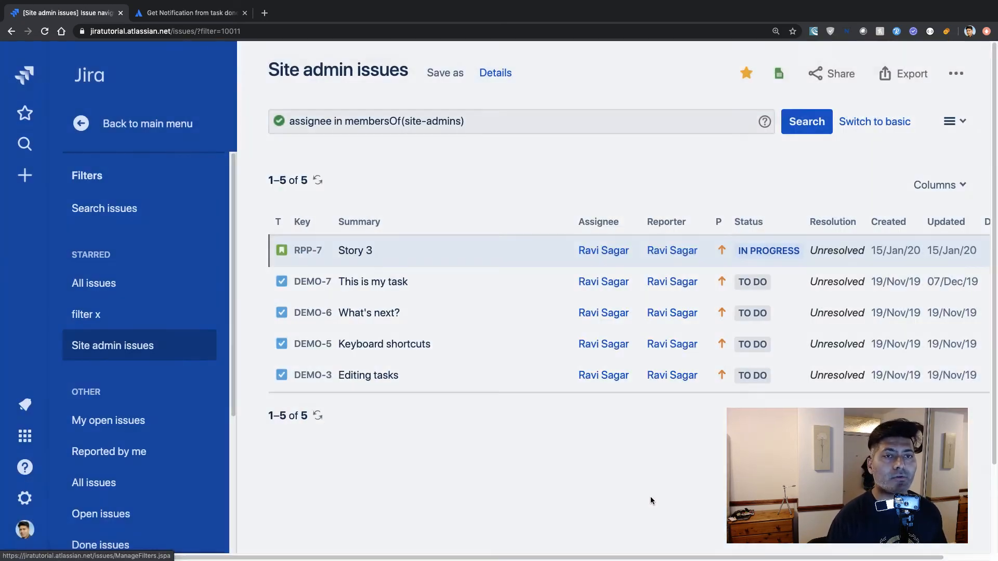